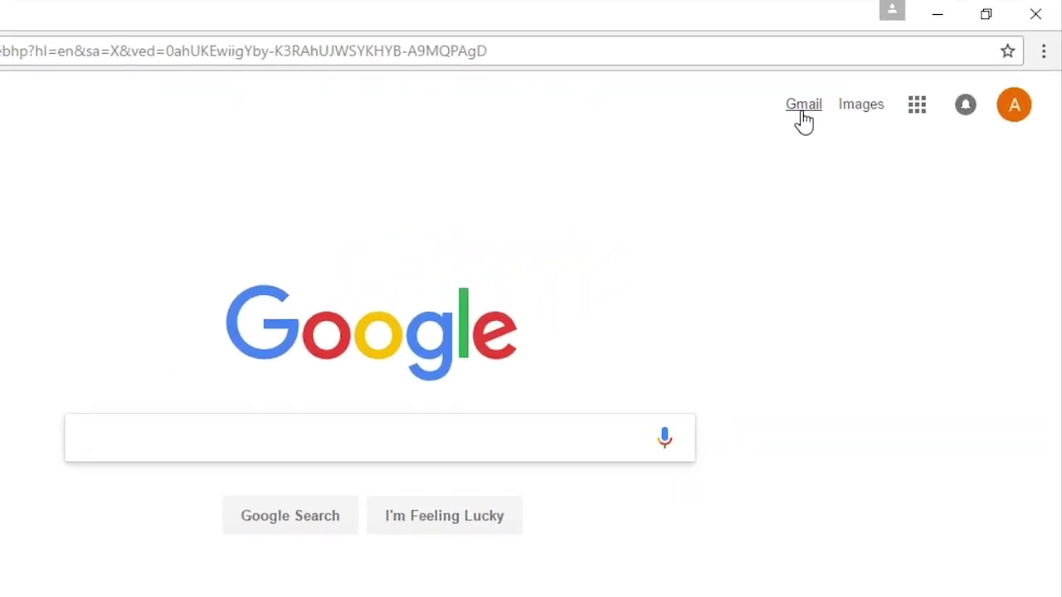
Launch Gmail from the Google apps grid on the Google Search page
left_click(918, 104)
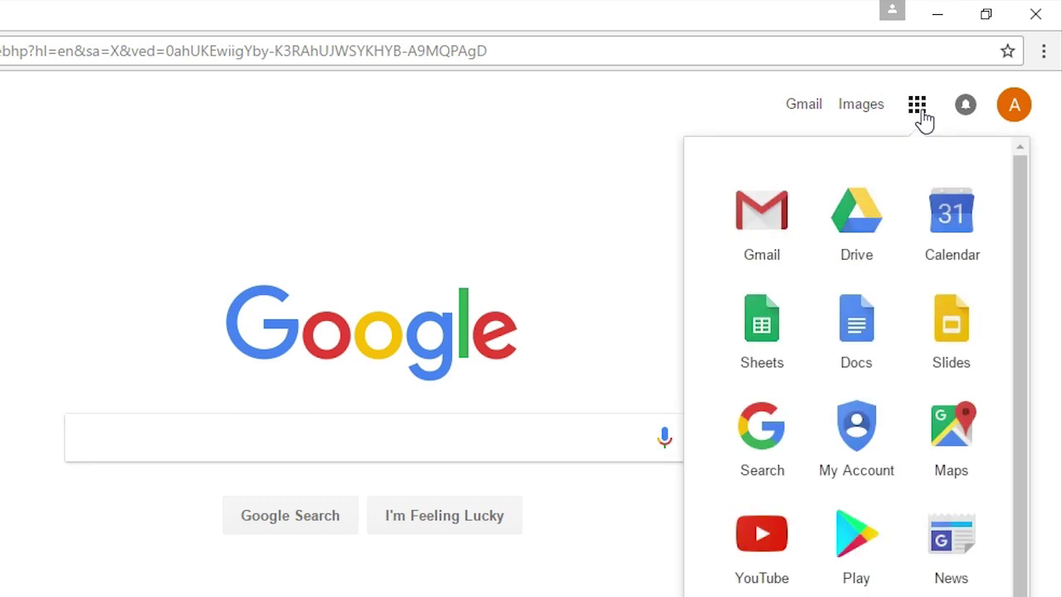
left_click(770, 210)
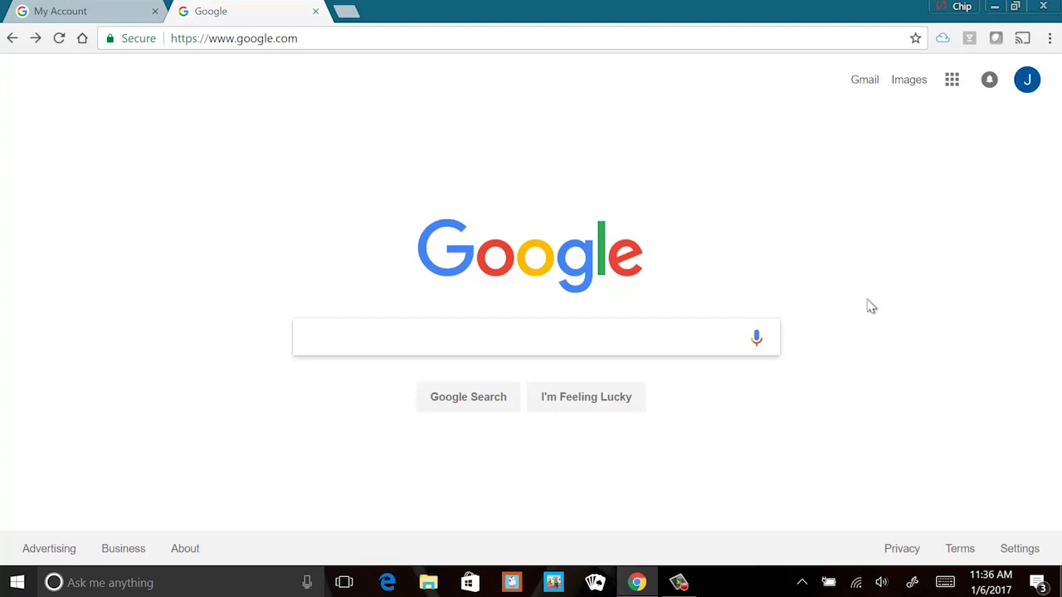
Go to Gmail and save the Lavender tile from the Settings gear's Themes gallery
left_click(871, 83)
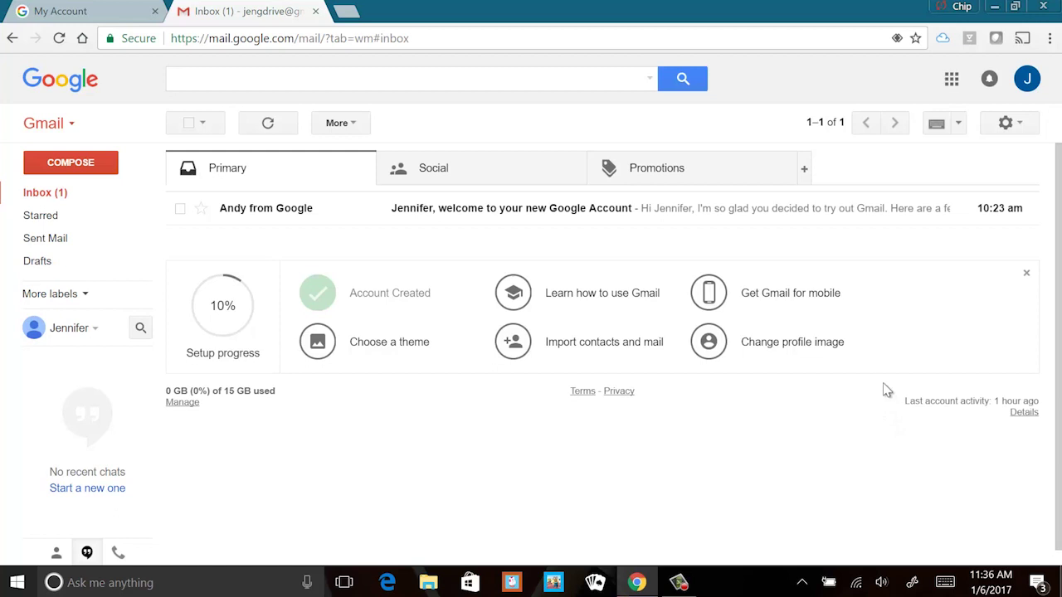
left_click(1026, 130)
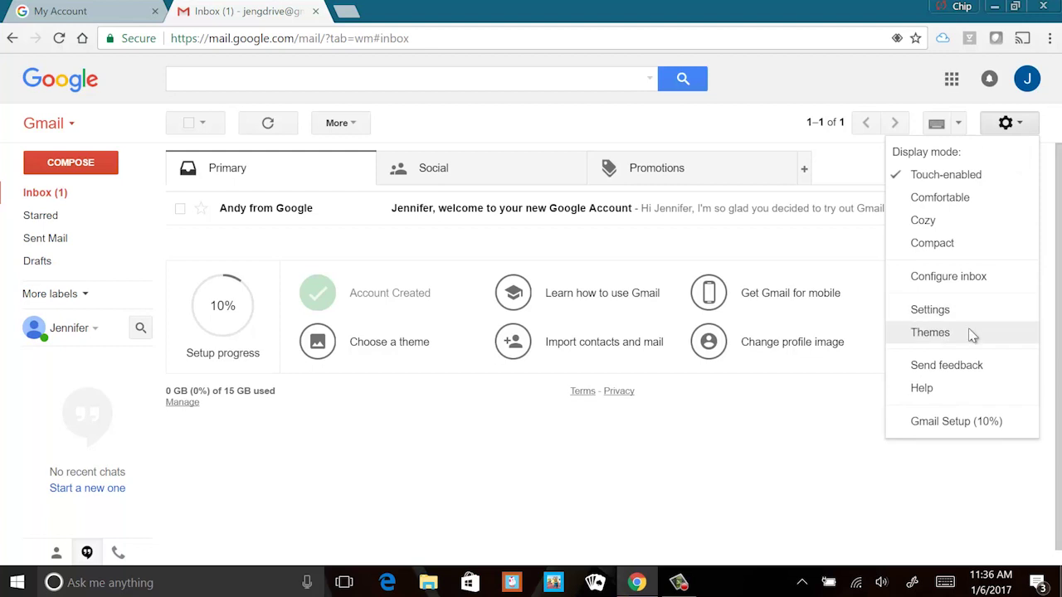
left_click(931, 333)
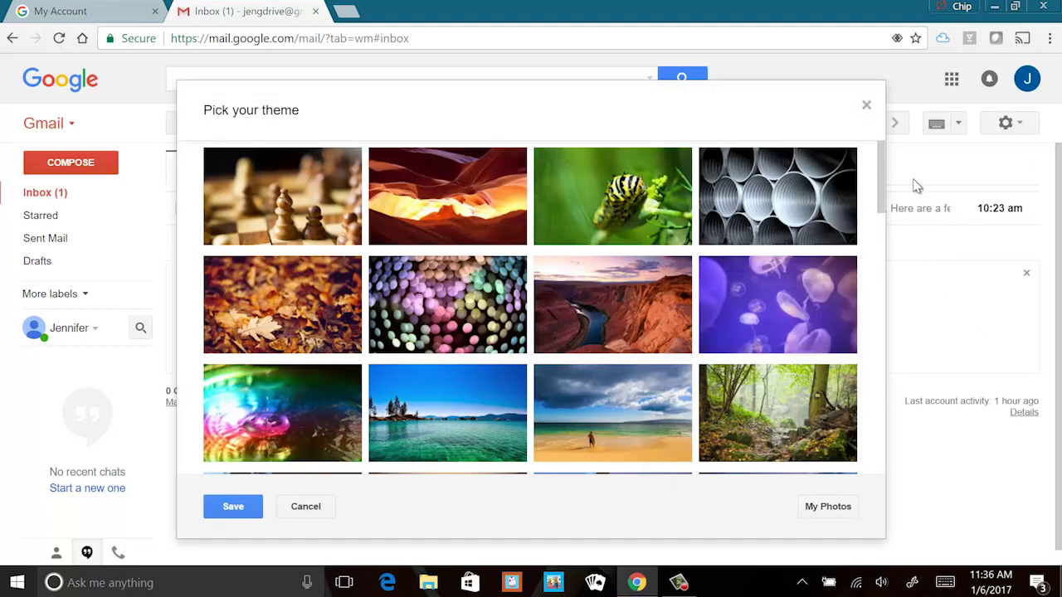
left_click_drag(882, 152, 825, 297)
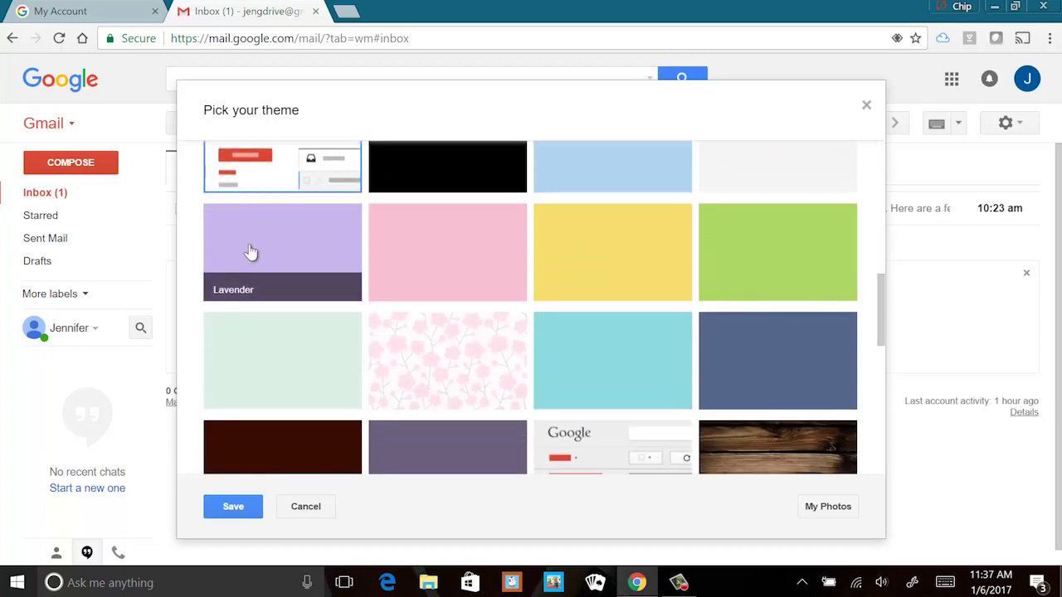
left_click(250, 252)
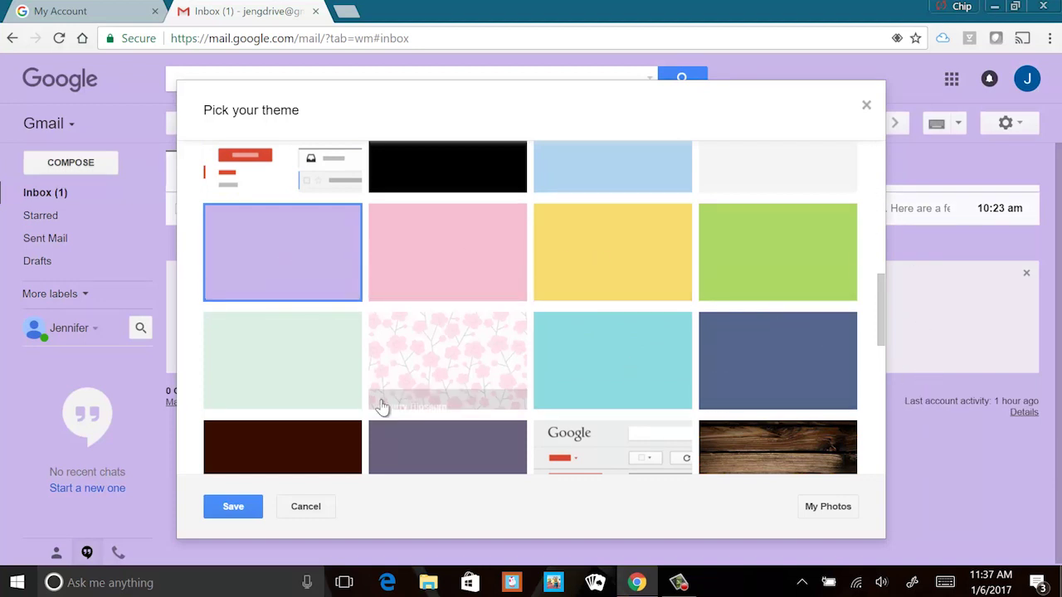
left_click(247, 503)
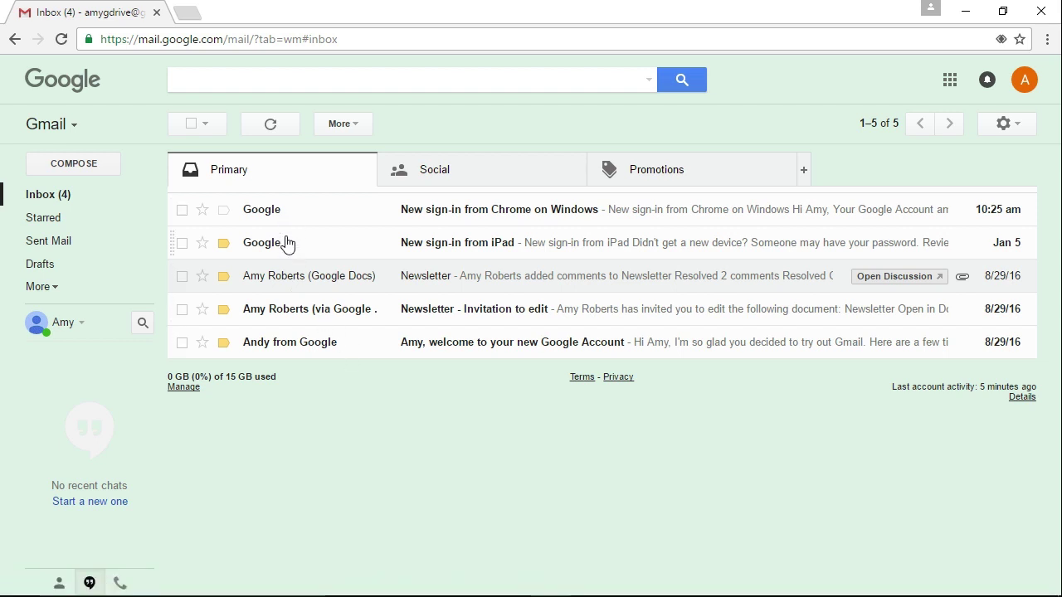
Check the empty Social category, then switch to the Promotions category
left_click(427, 187)
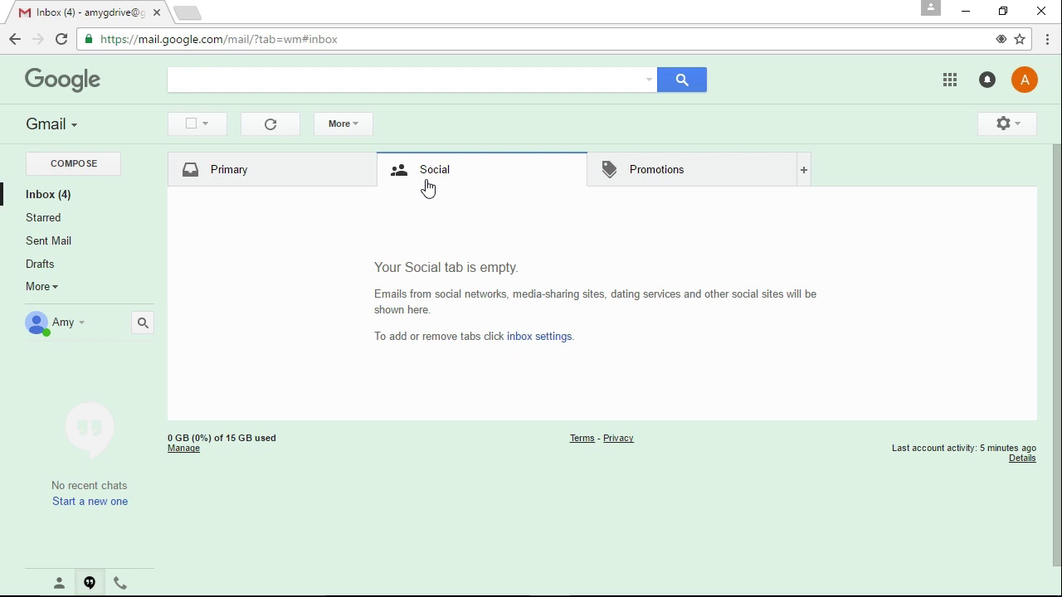
left_click(704, 178)
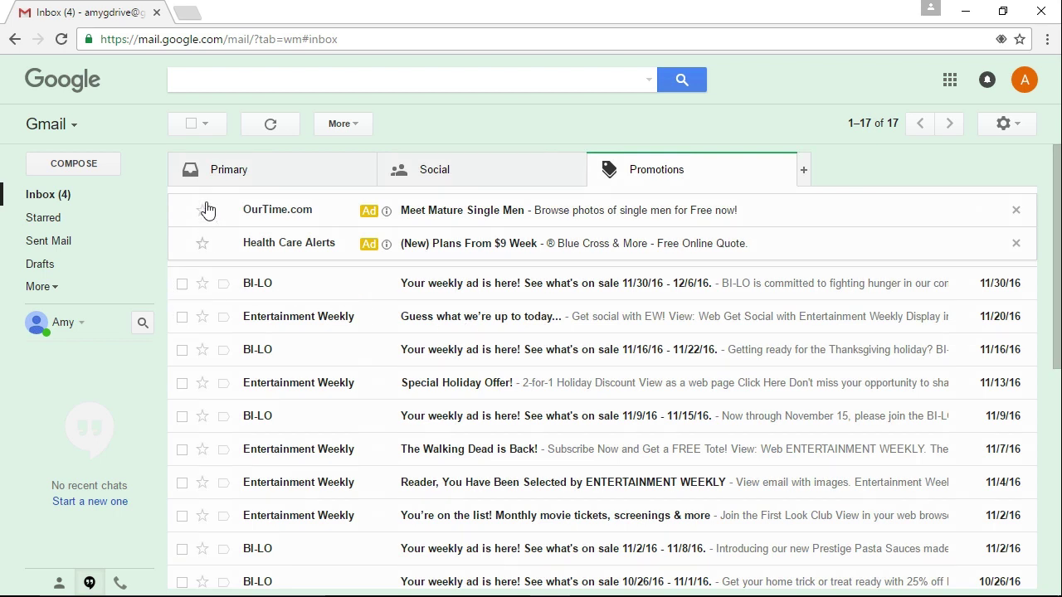
Search the mail for 'bi-lo' to list the BI-LO weekly ads, then return to Inbox
left_click(324, 80)
type("bi")
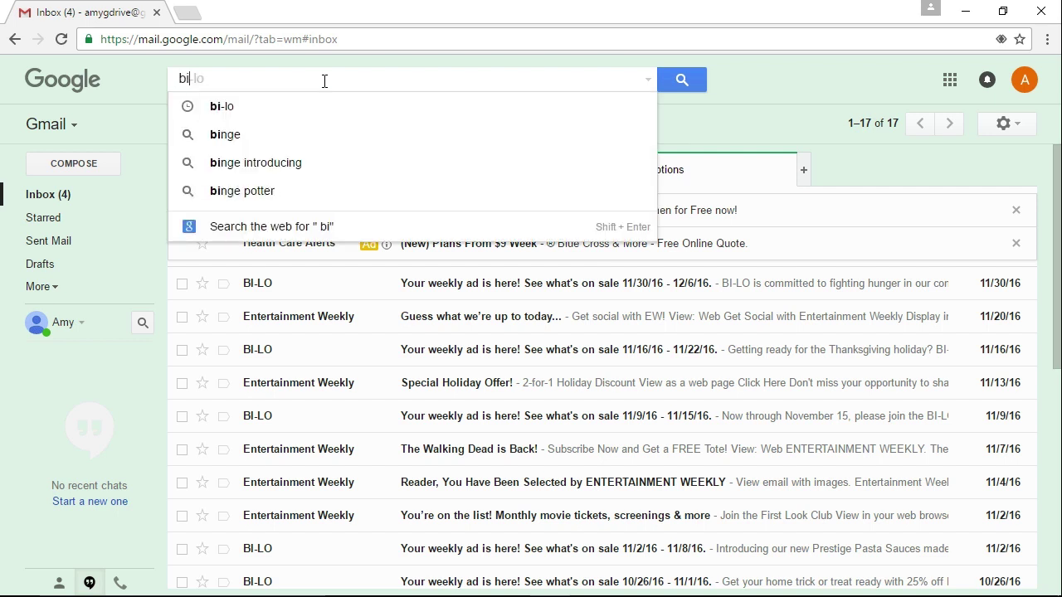
type("-lo")
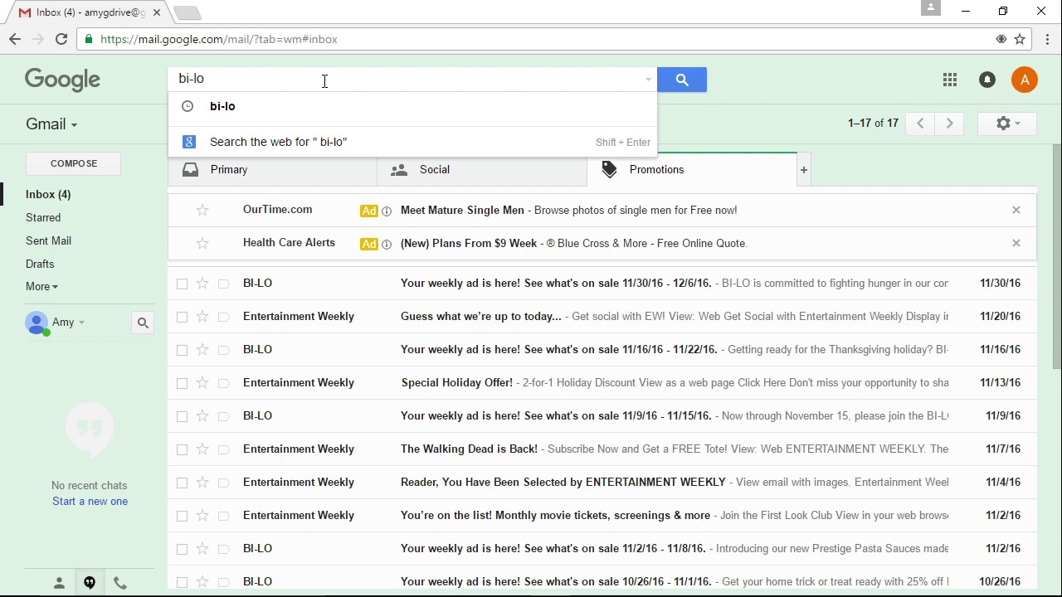
left_click(683, 80)
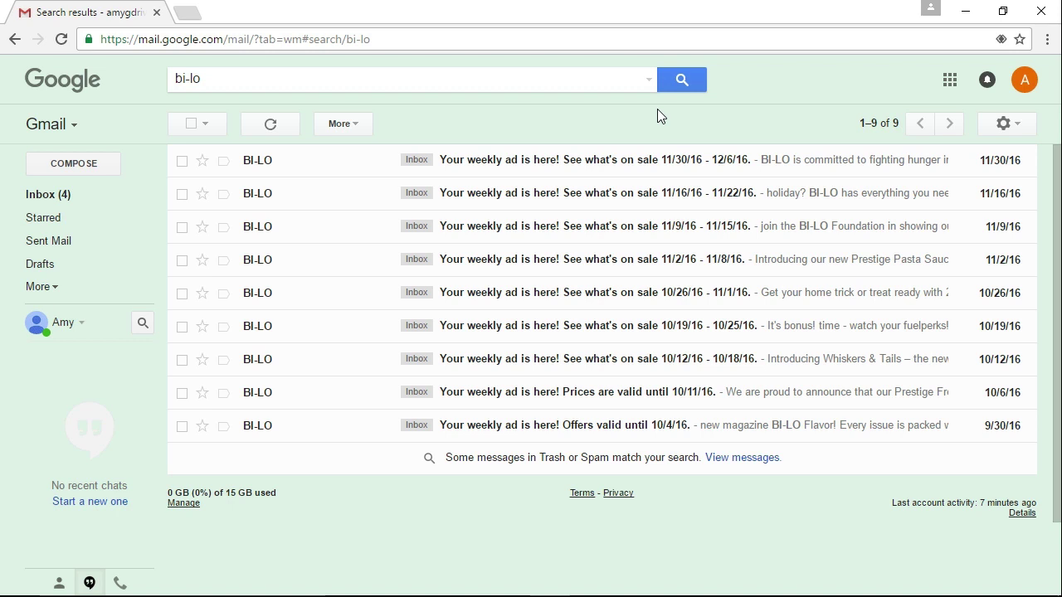
left_click(29, 204)
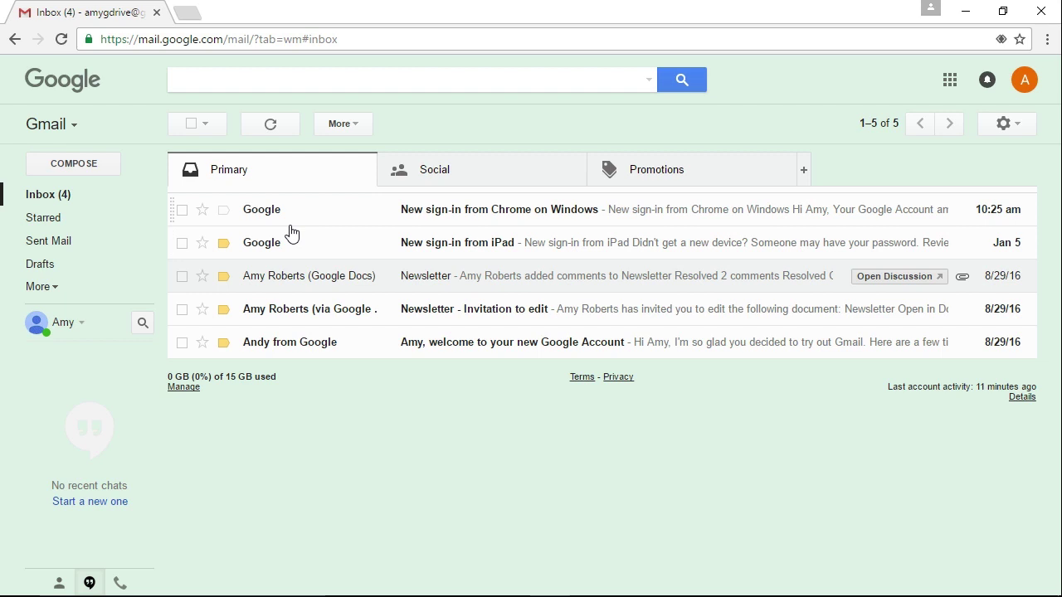
Compose a new email and enter the recipient's e-mail address in the To field
left_click(47, 164)
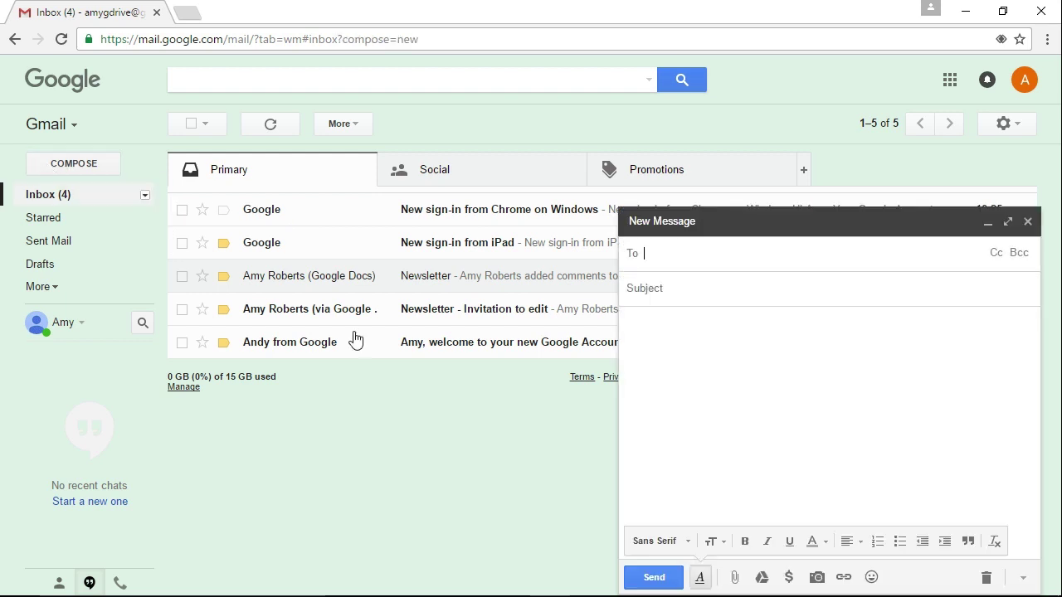
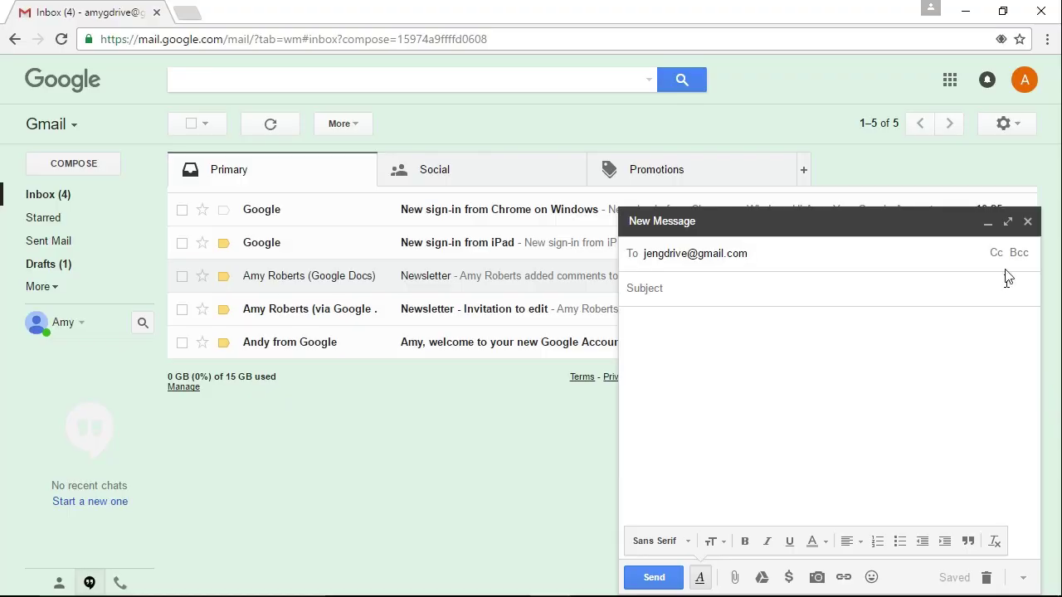
Enter the subject 'Hello' and type the sender's first name in the body
left_click(630, 289)
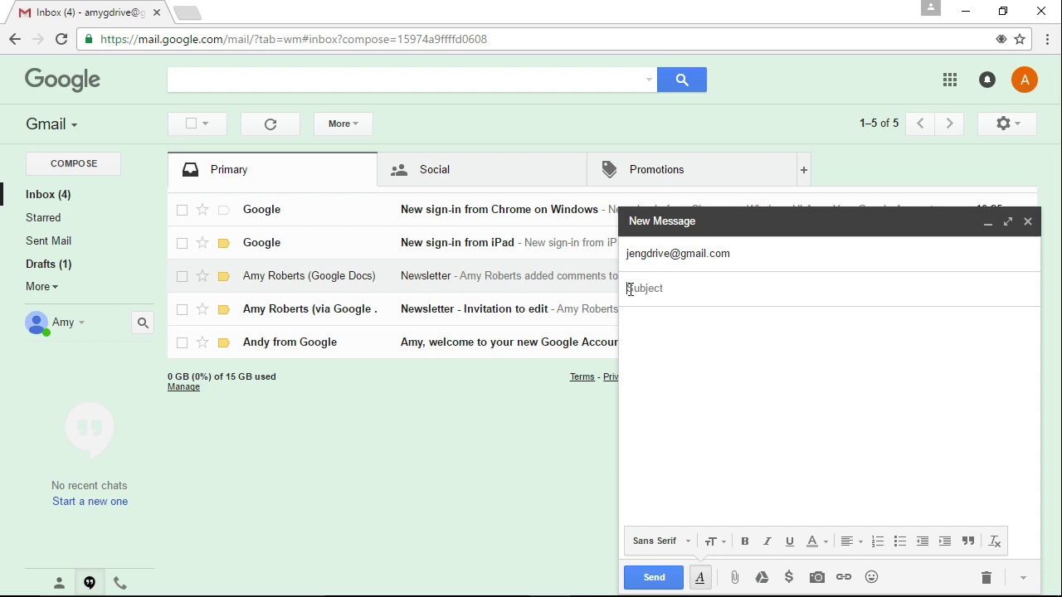
type("Hello")
left_click(644, 344)
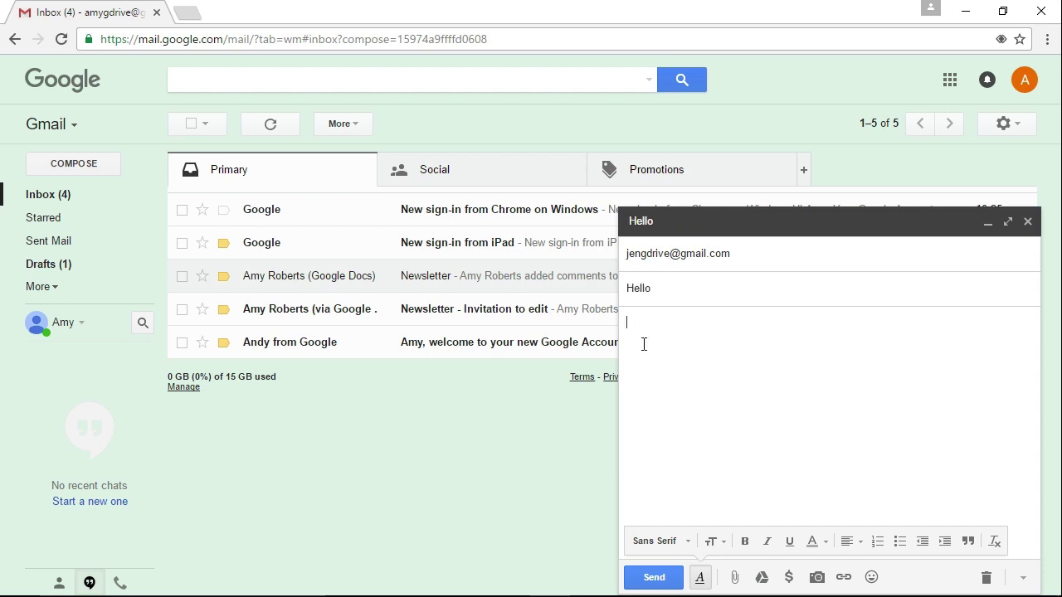
type("AMy")
key("Return")
Fix the name's capitalization via spelling suggestions and keep the Sans Serif font
double_click(643, 323)
right_click(637, 323)
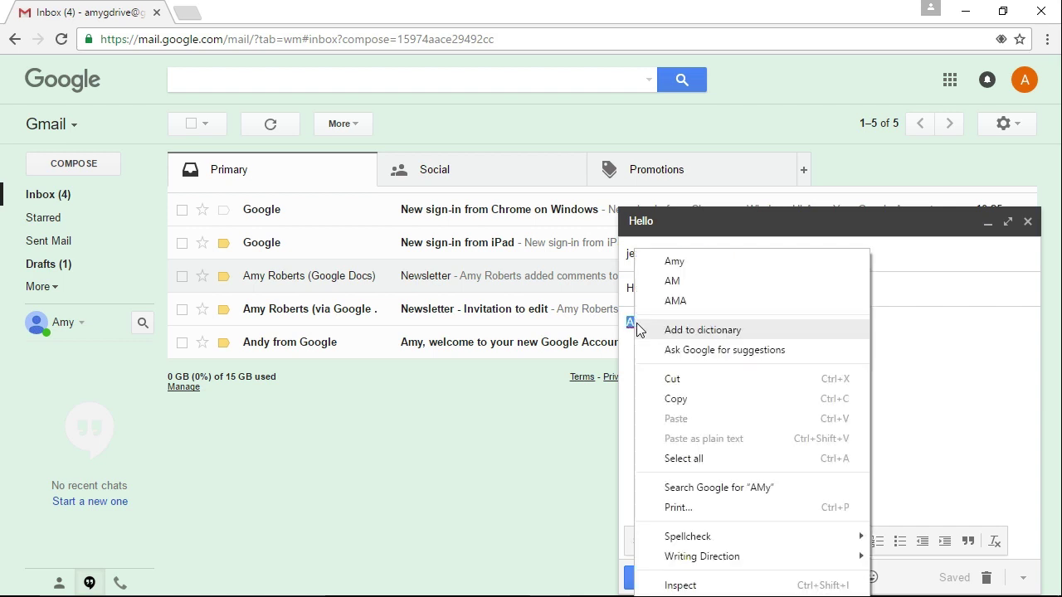
left_click(683, 264)
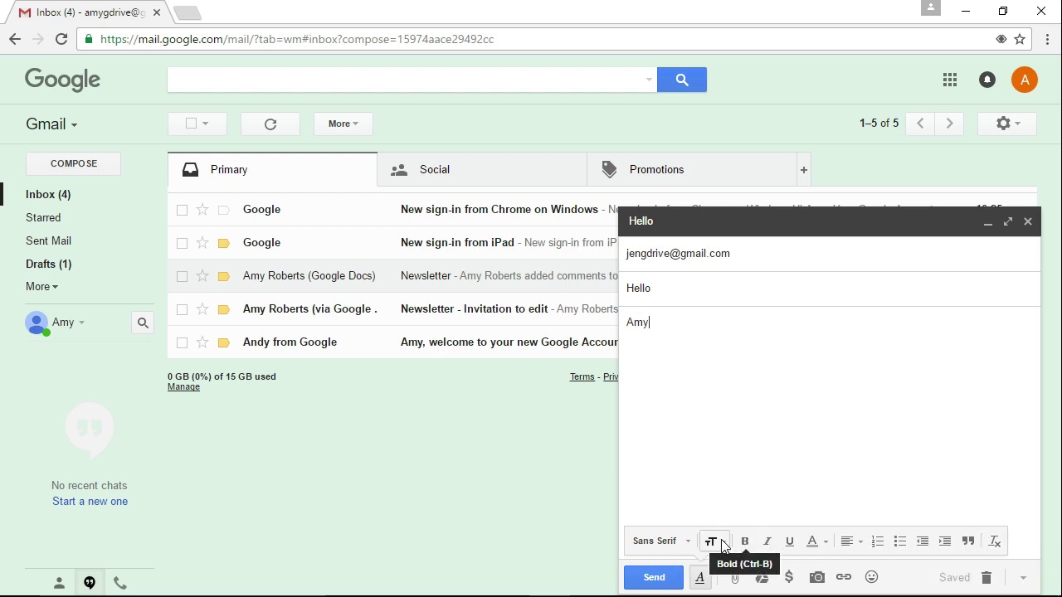
left_click(656, 541)
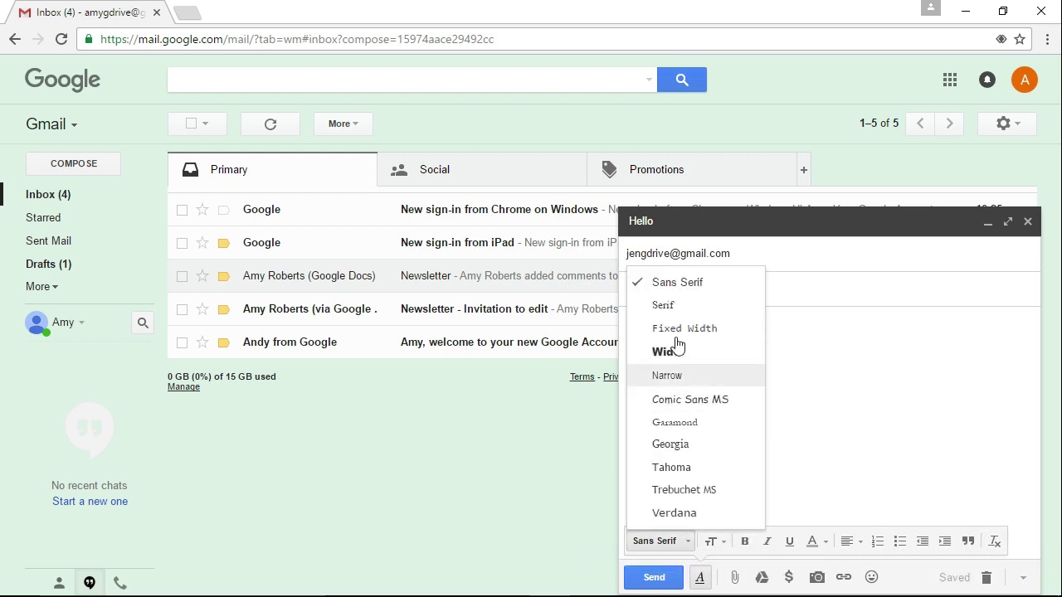
left_click(934, 328)
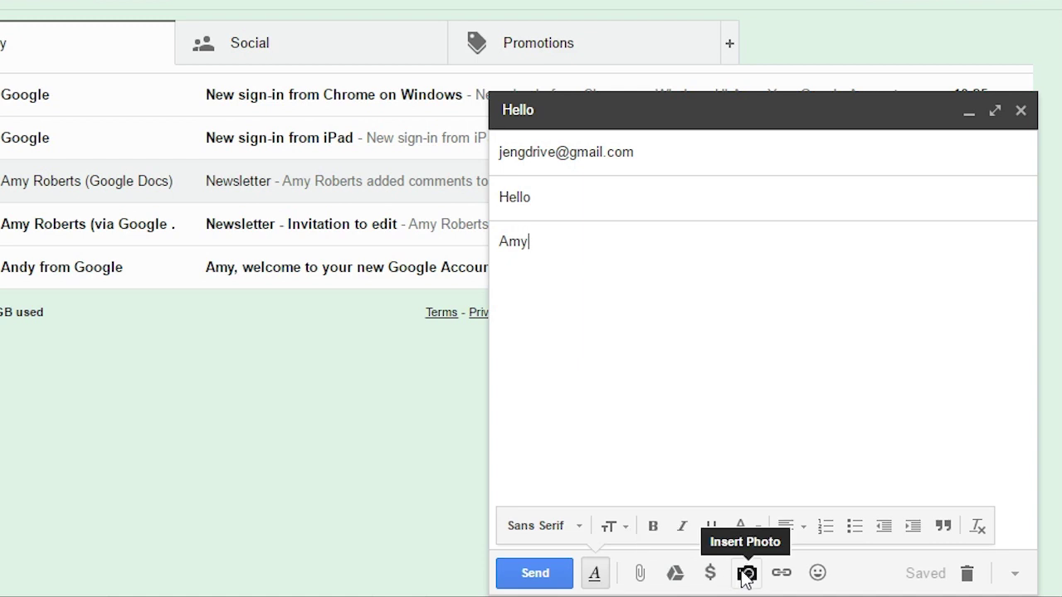
Add a grinning emoji after the signature, send the Hello email, and open it in the recipient's inbox
left_click(818, 574)
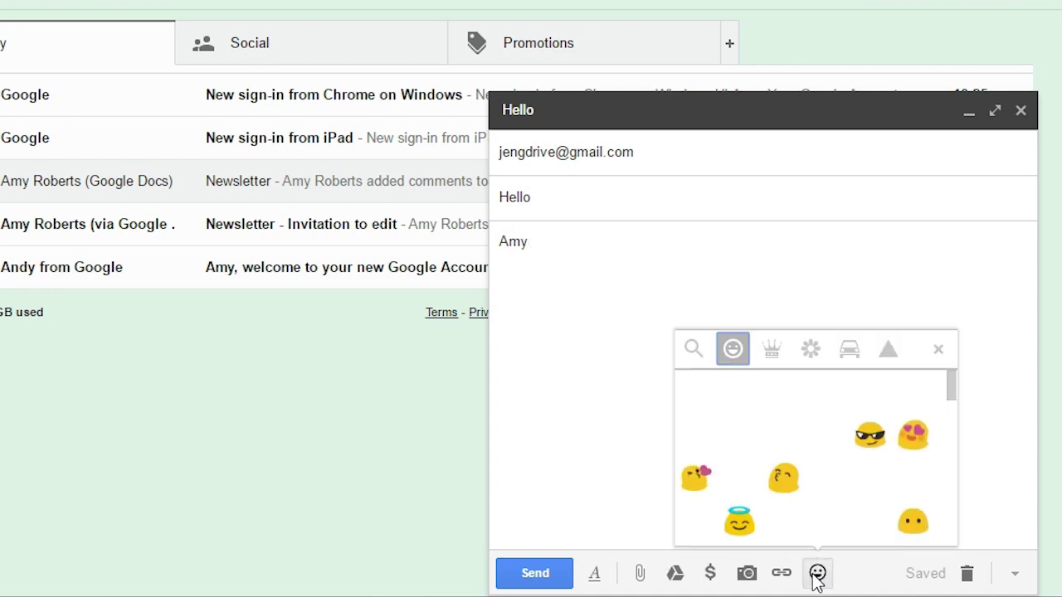
left_click(744, 396)
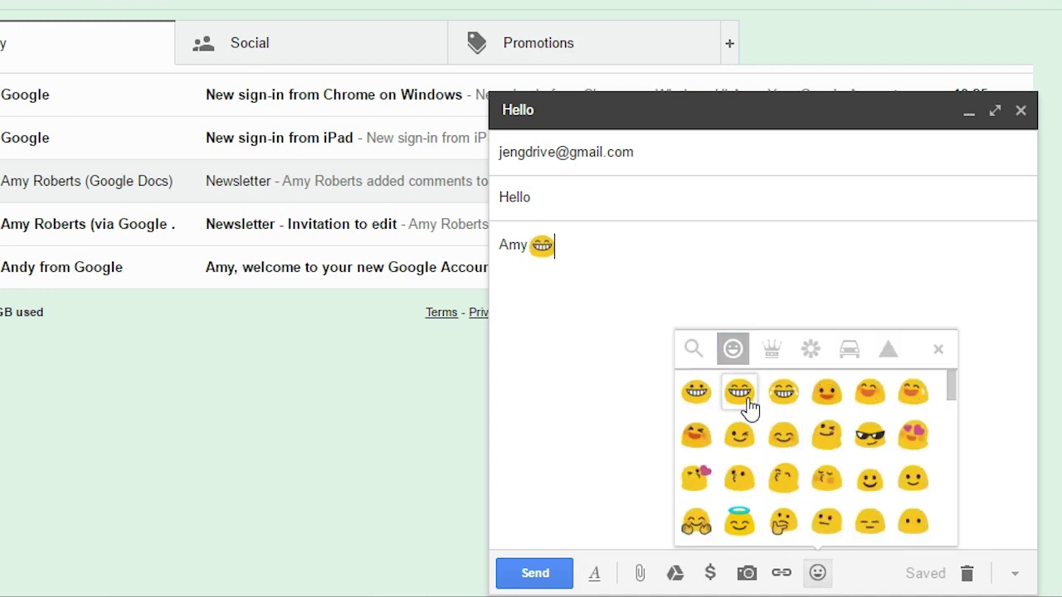
left_click(594, 574)
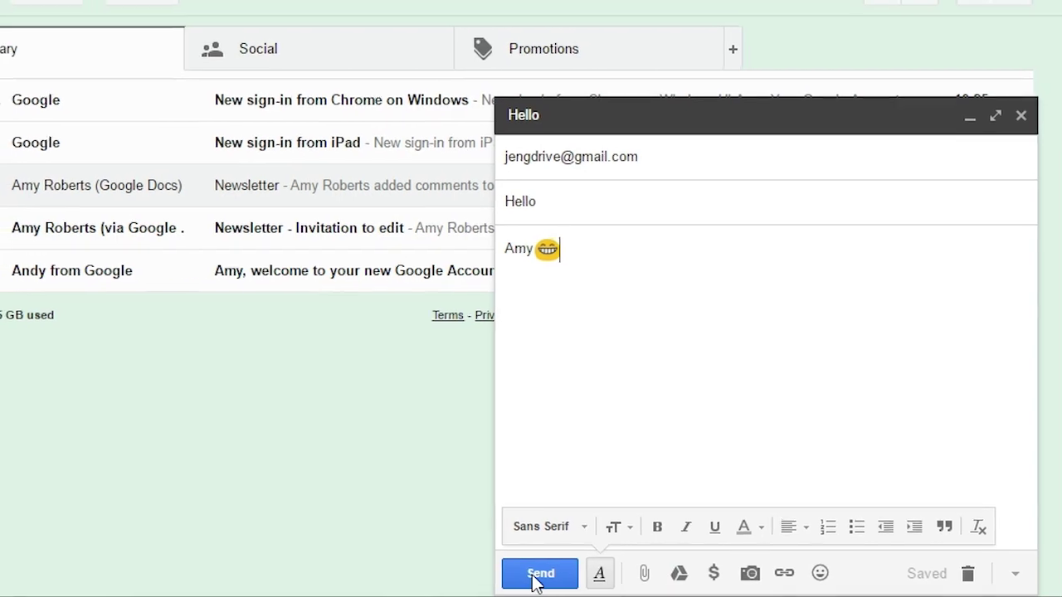
left_click(540, 574)
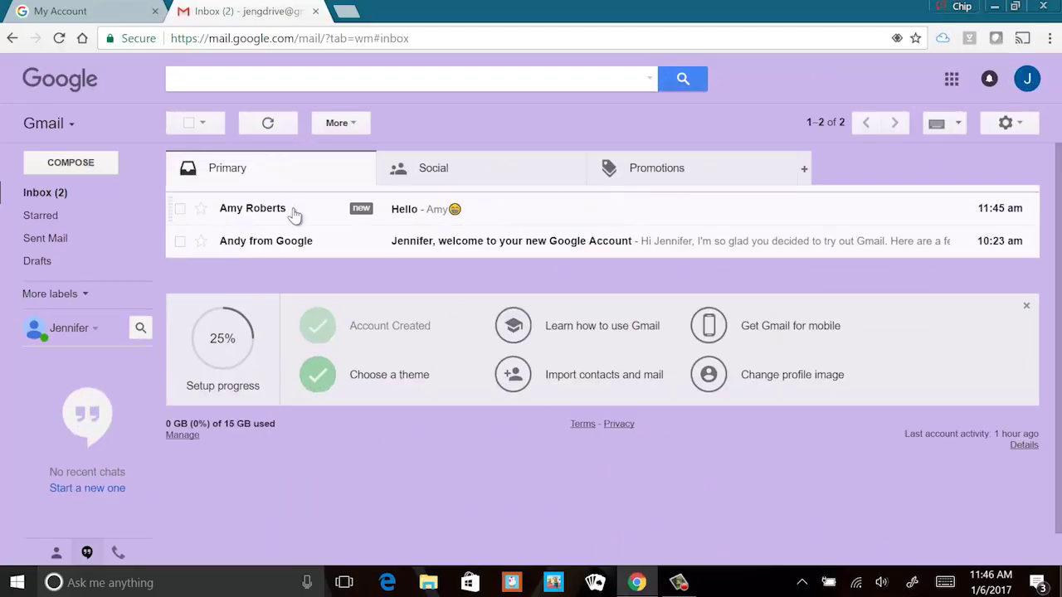
left_click(294, 215)
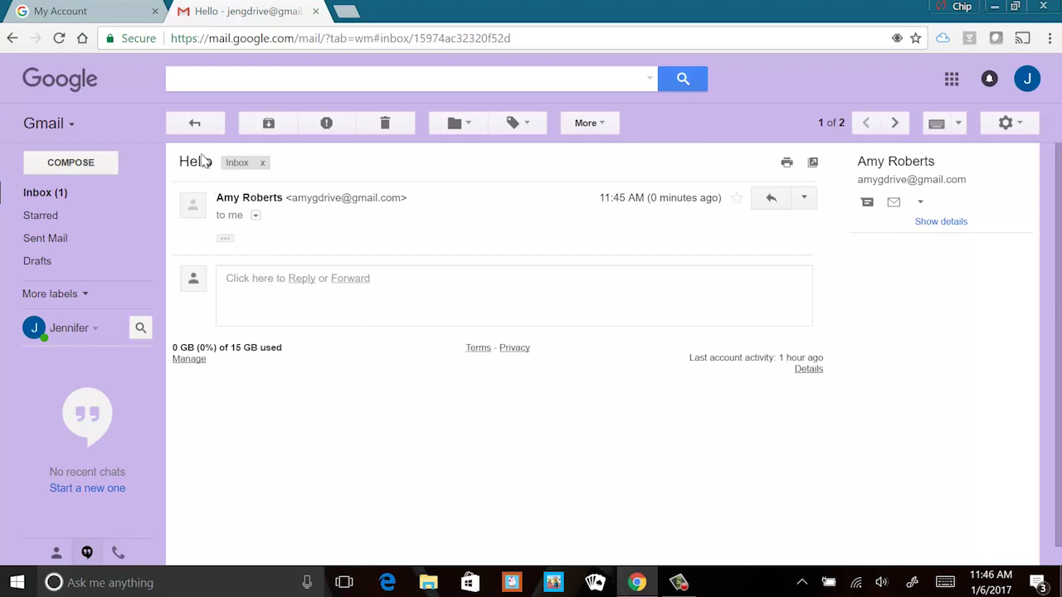
Reply 'Hello!' followed by a sunglasses emoji and send it
left_click(757, 199)
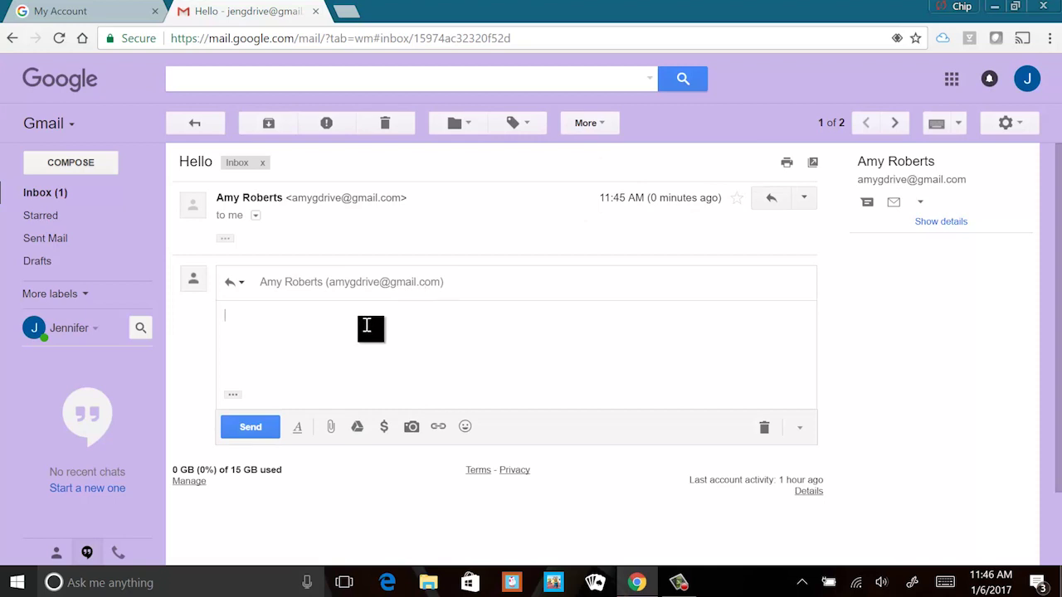
type("Hello!")
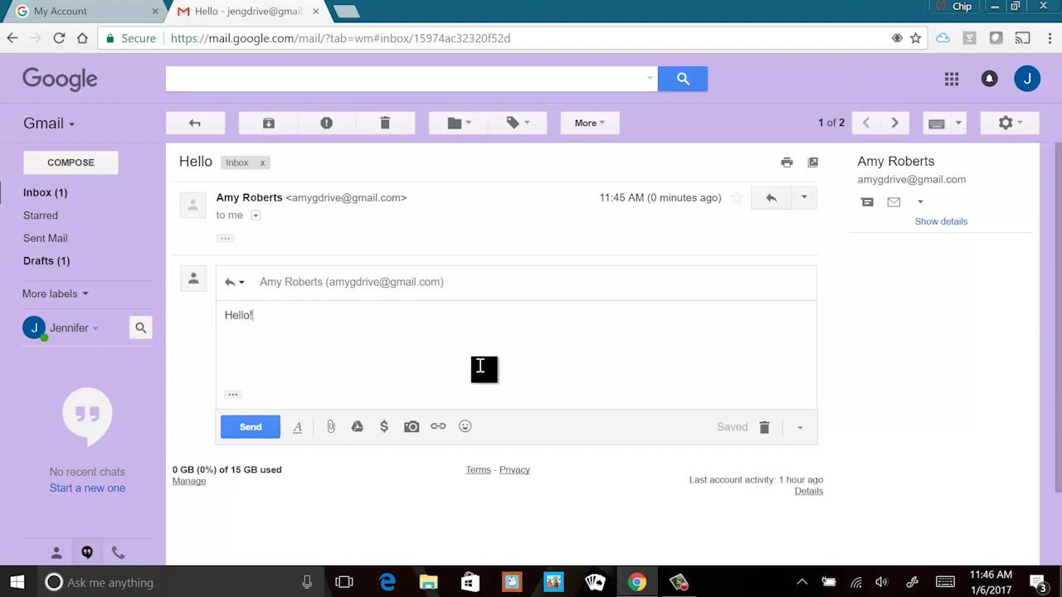
left_click(465, 427)
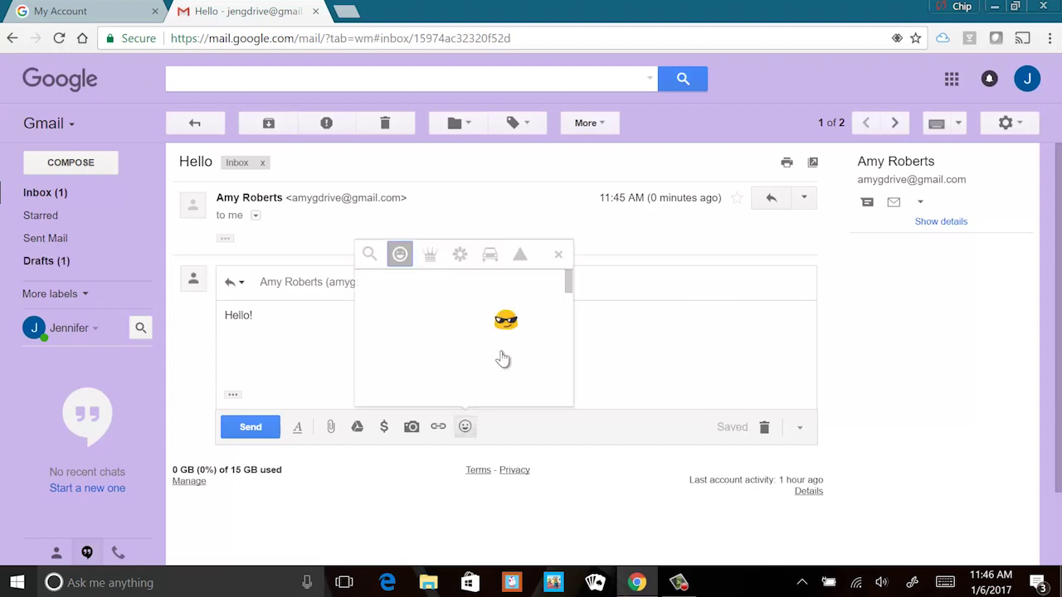
left_click(506, 322)
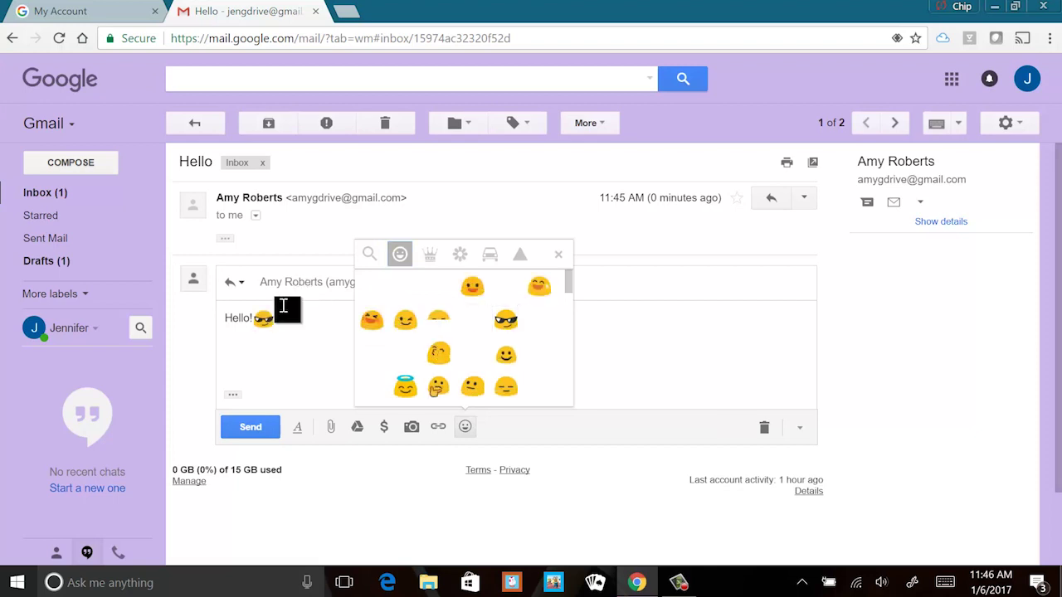
left_click(250, 427)
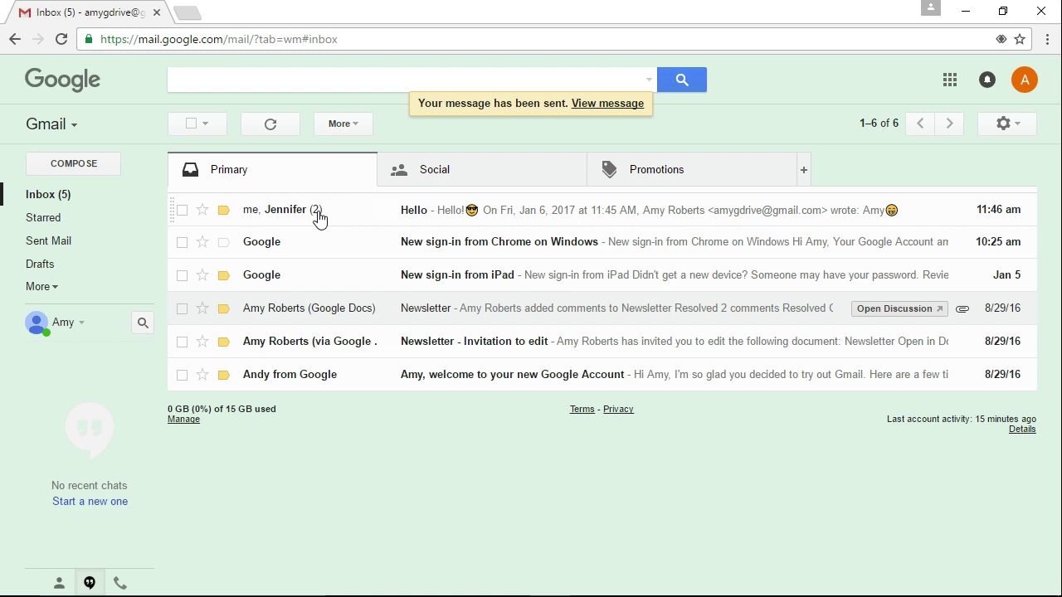
Open the Hello thread to read the emoji reply, then go back to the inbox
left_click(319, 219)
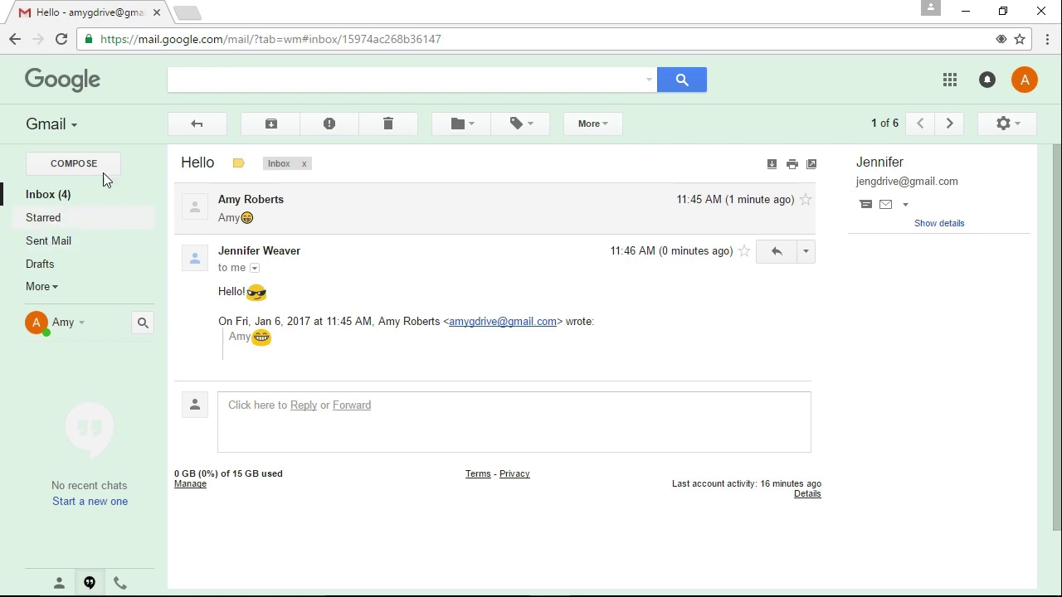
left_click(208, 131)
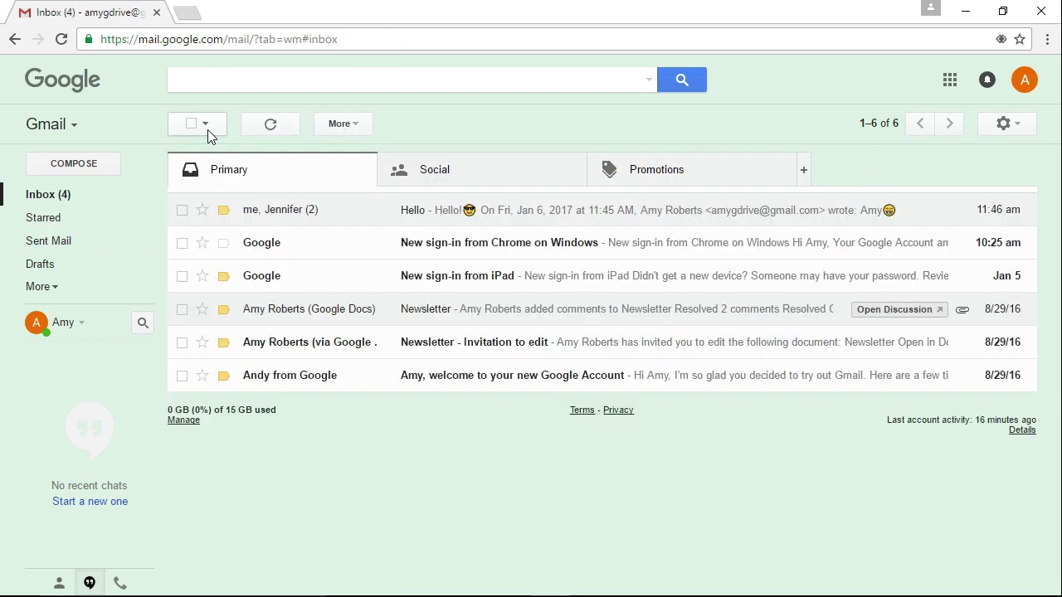
Star the Hello, Newsletter comments and welcome conversations, then view the Starred folder
left_click(203, 212)
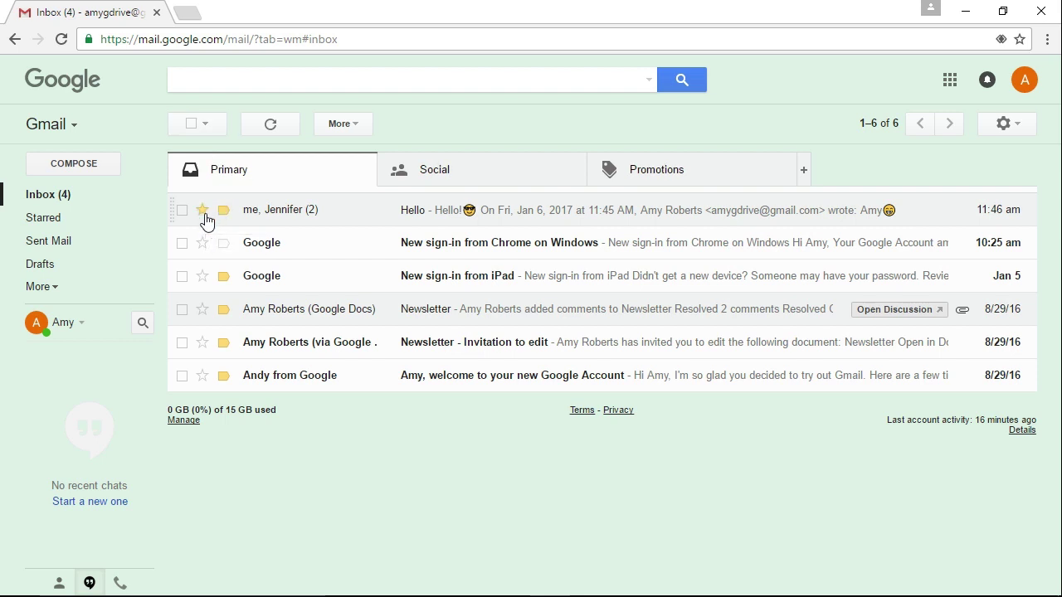
left_click(204, 309)
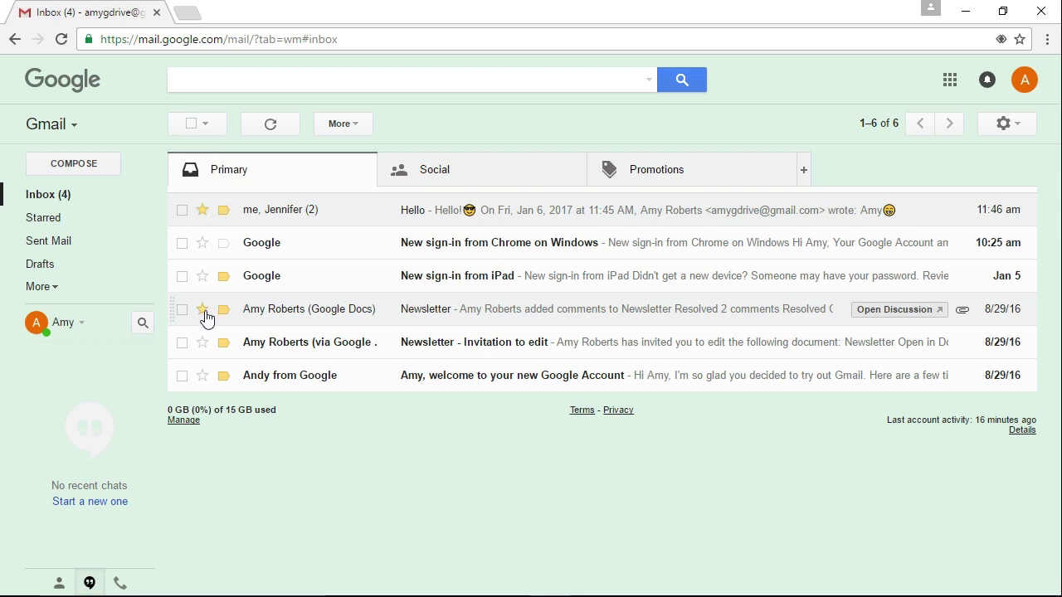
left_click(202, 375)
left_click(46, 220)
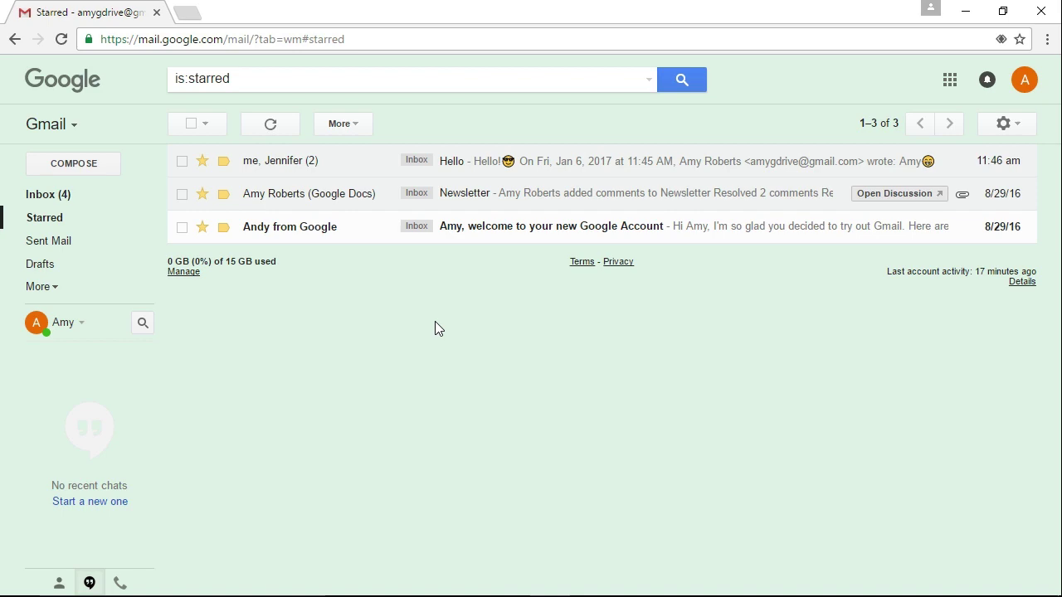
Open Gmail's full Settings and view the Accounts and Import and Forwarding and POP/IMAP tabs
left_click(1006, 125)
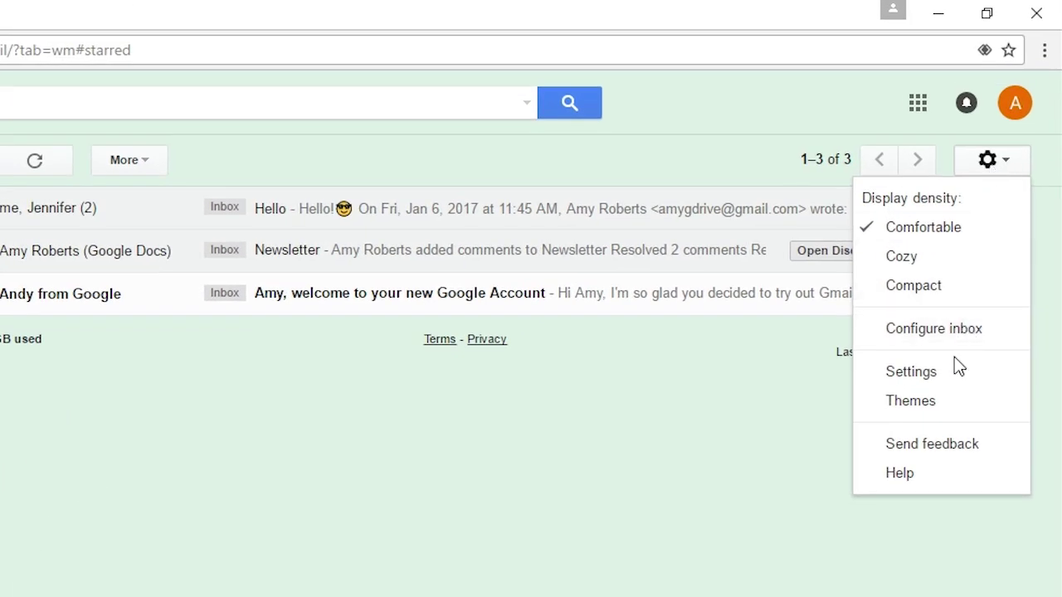
left_click(911, 371)
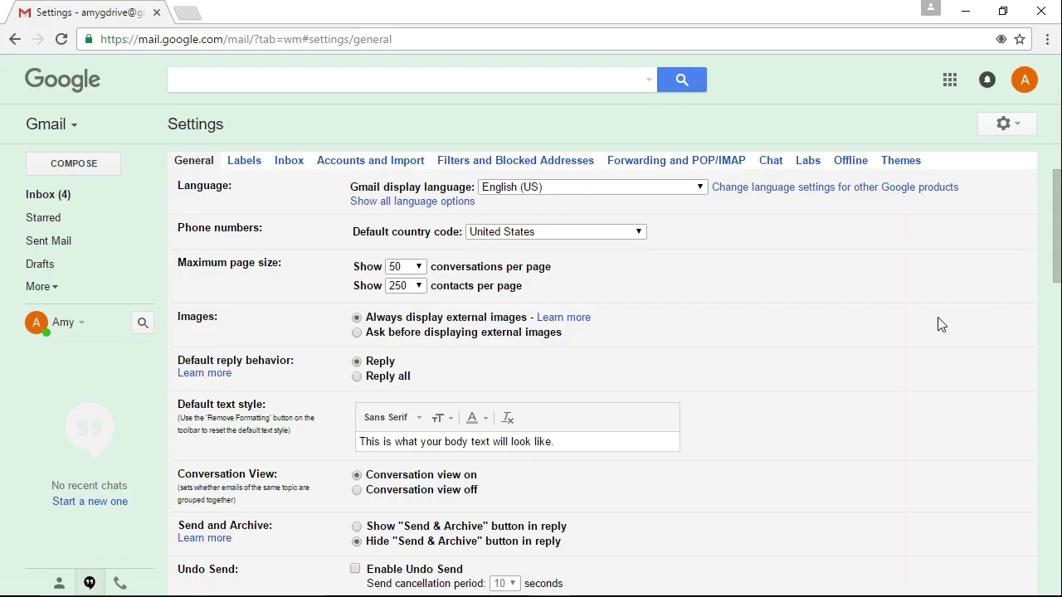
left_click(358, 163)
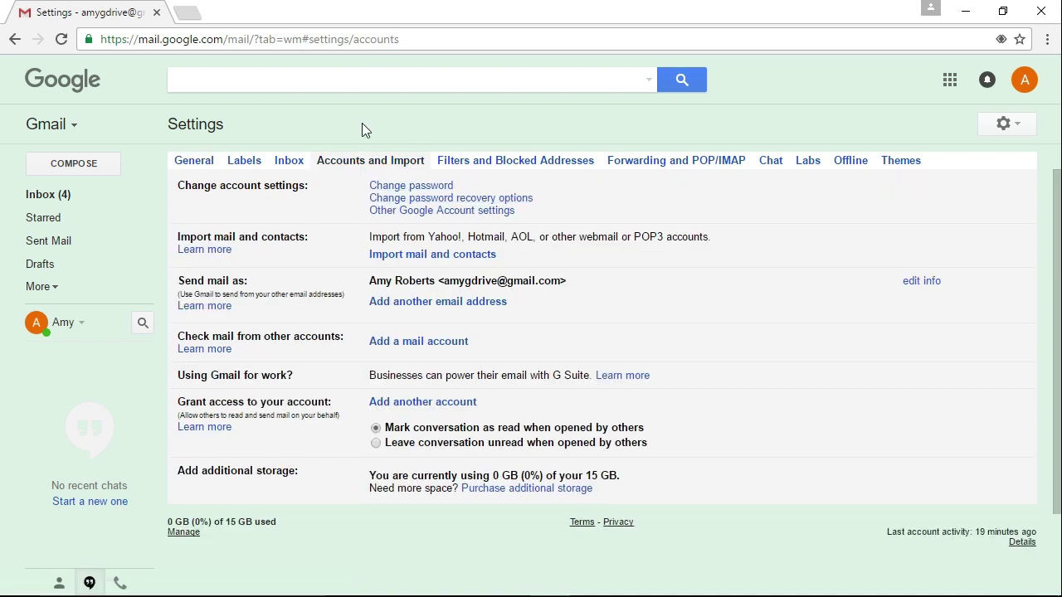
left_click(652, 166)
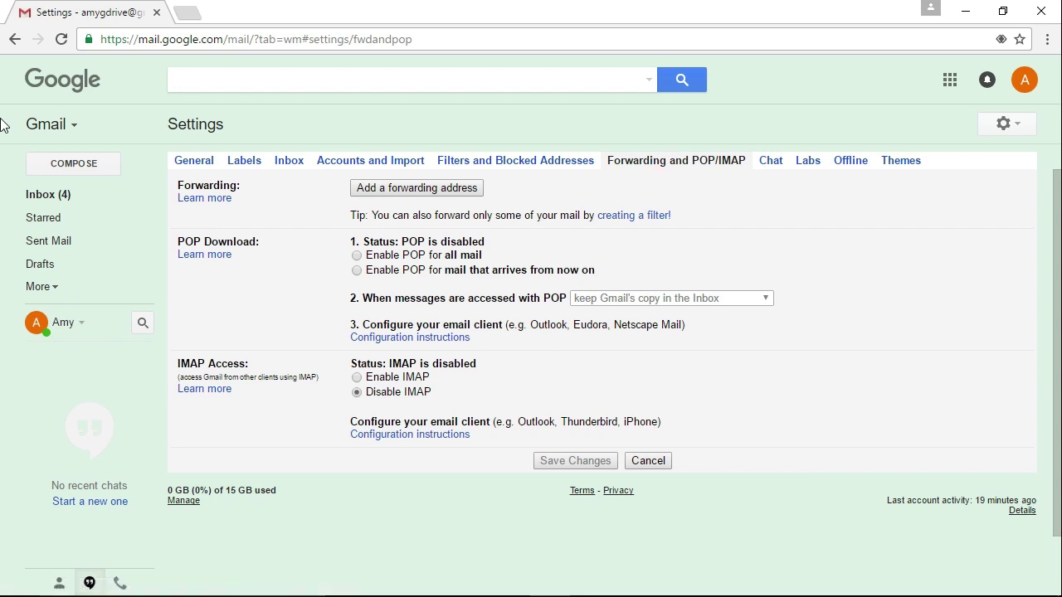
Look at the Themes tab, then review the system label and category options under Labels
left_click(906, 163)
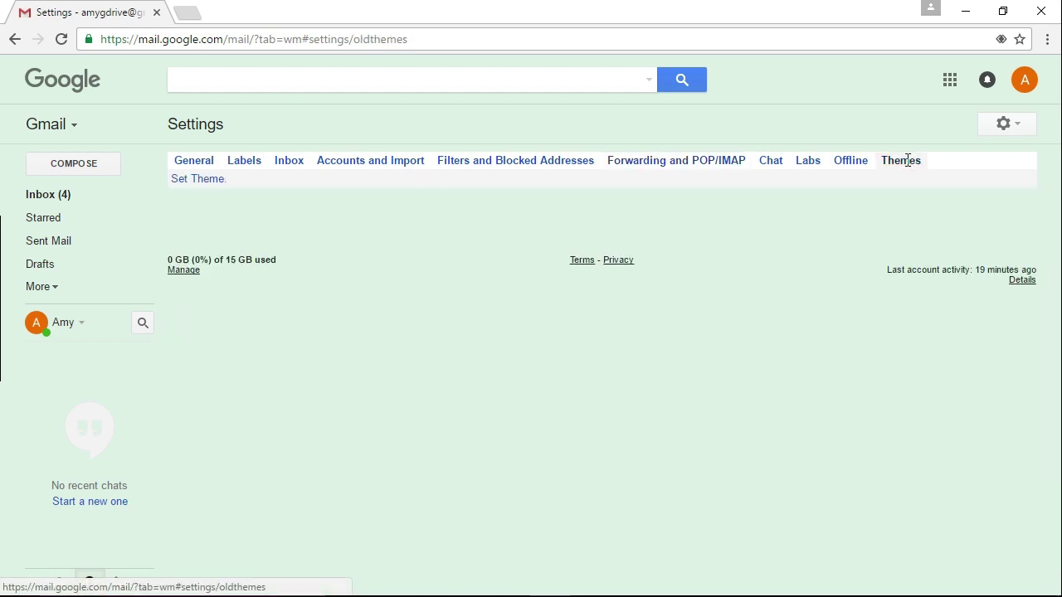
left_click(242, 165)
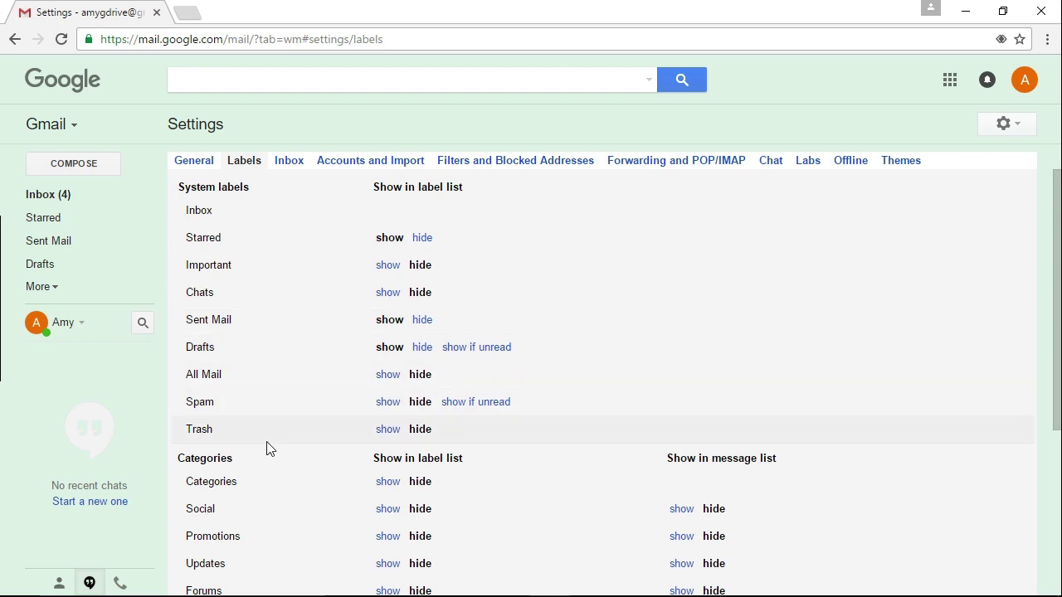
scroll(267, 449, "down", 3)
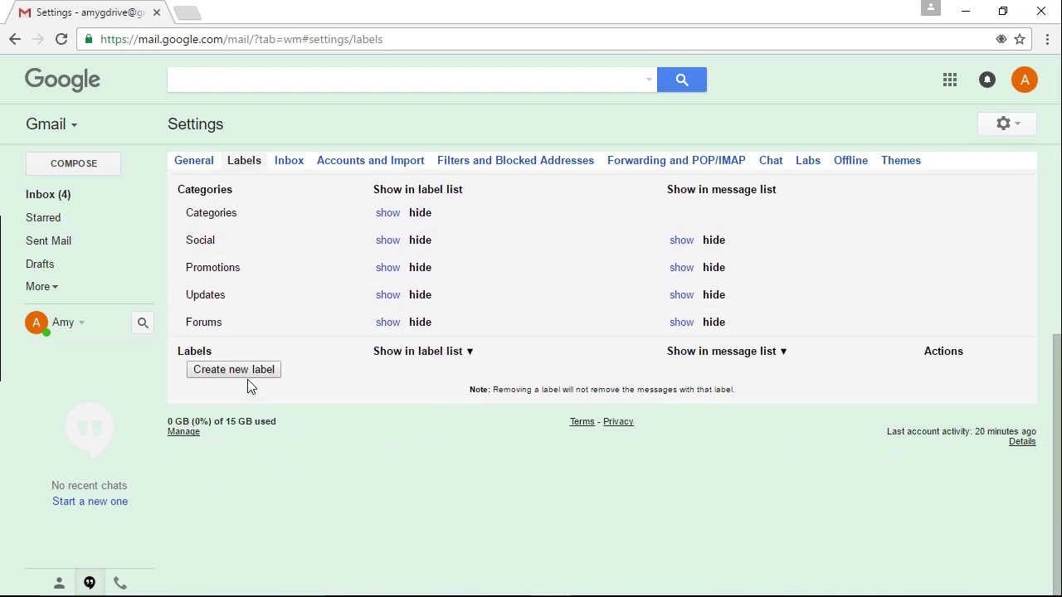